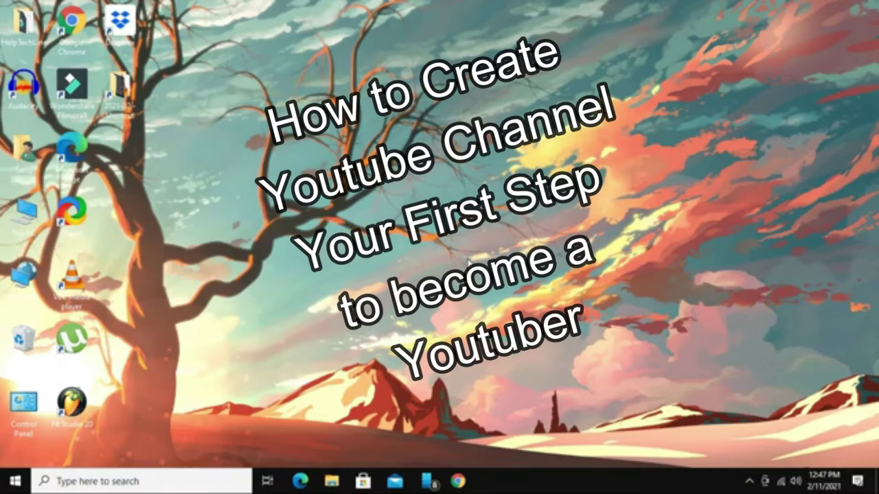
Launch Microsoft Edge from the taskbar to get a new tab page.
left_click(302, 483)
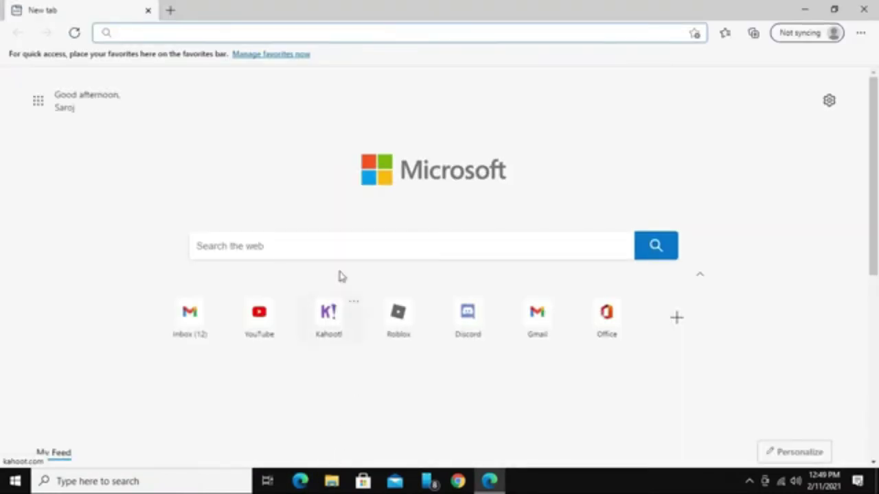
Search the web for 'youtube' and open the YouTube website from the results.
left_click(350, 240)
type("youtube")
key("Return")
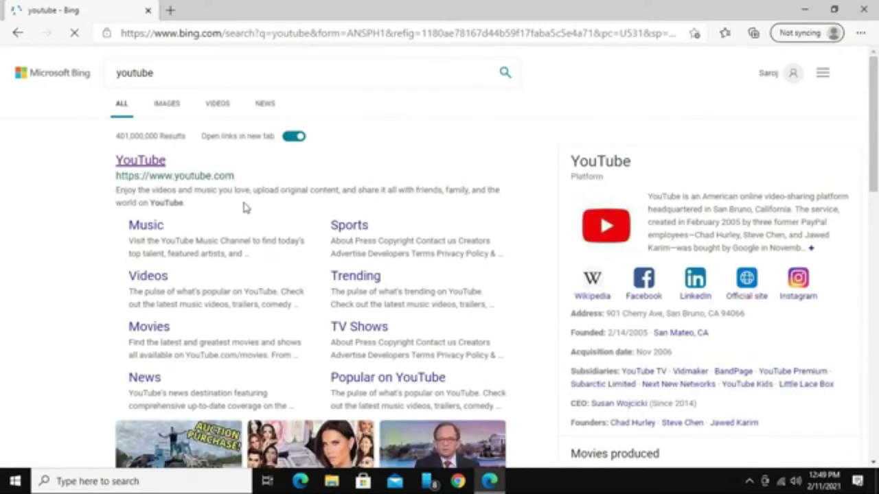
left_click(140, 164)
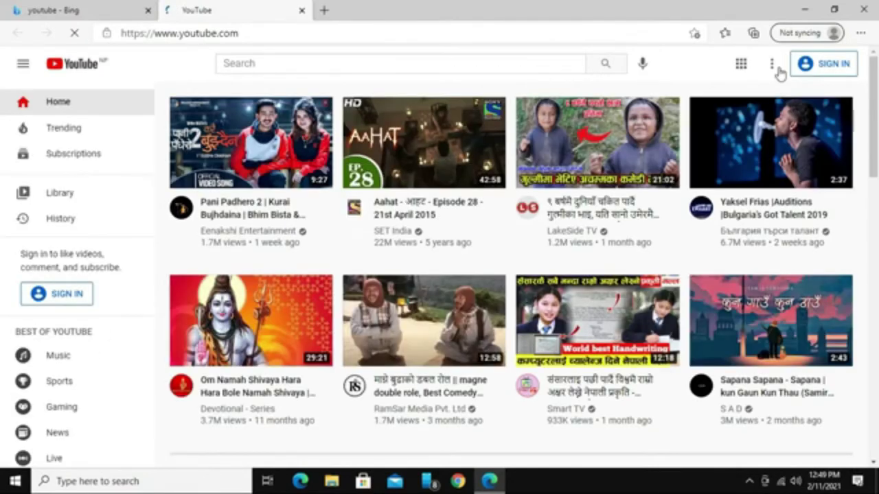
Start YouTube sign-in and replace the prefilled account with the new channel's account username.
left_click(829, 69)
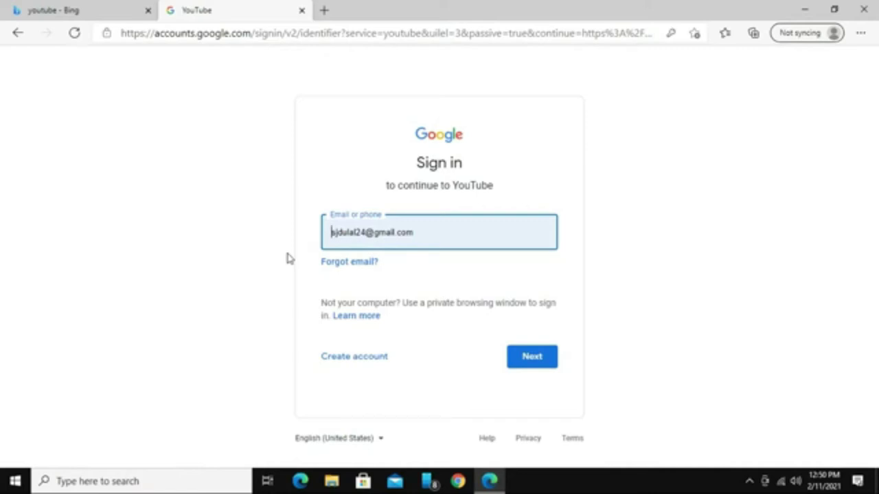
key("ctrl+a")
type("dsinfoshow6")
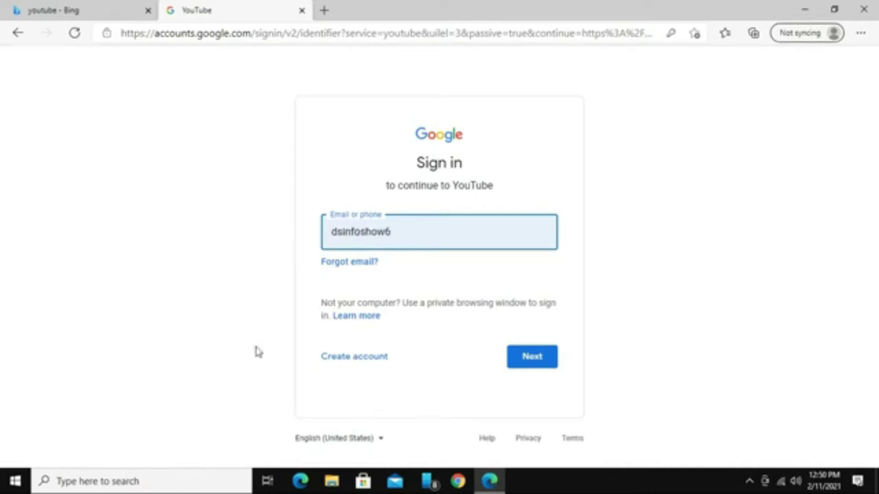
left_click(329, 359)
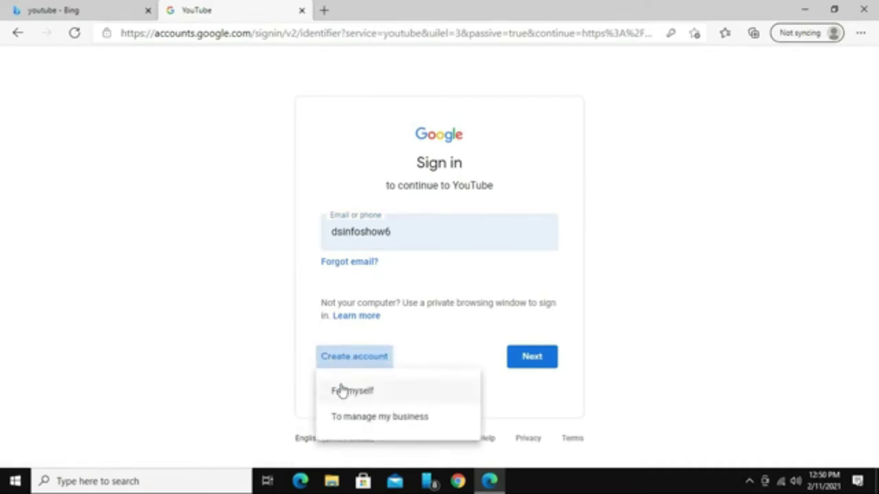
left_click(340, 391)
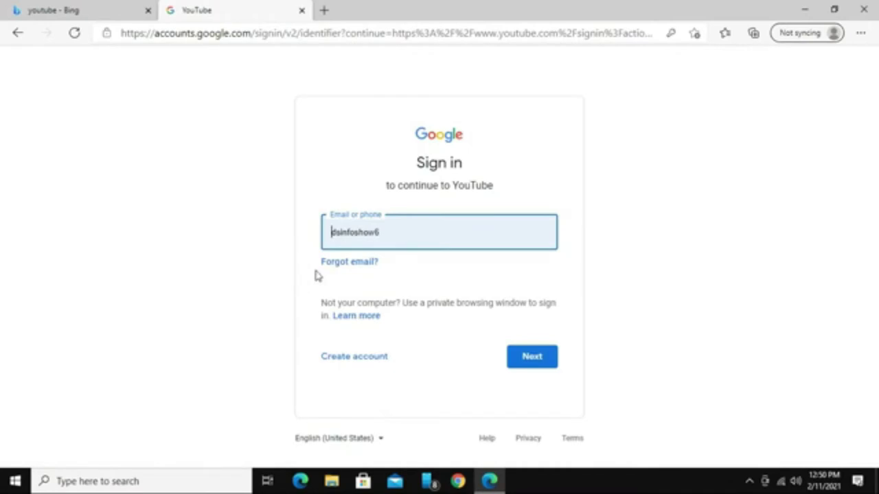
Pick the saved Google account and sign in with its saved password.
left_click(391, 236)
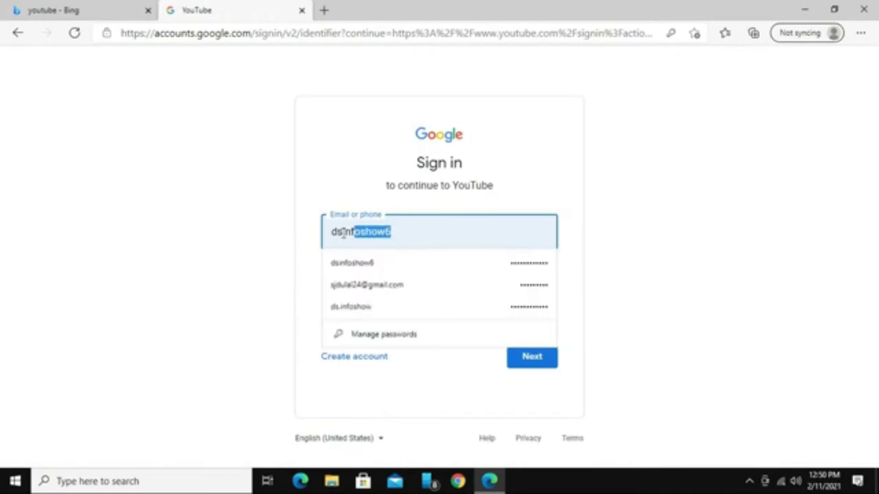
left_click(541, 167)
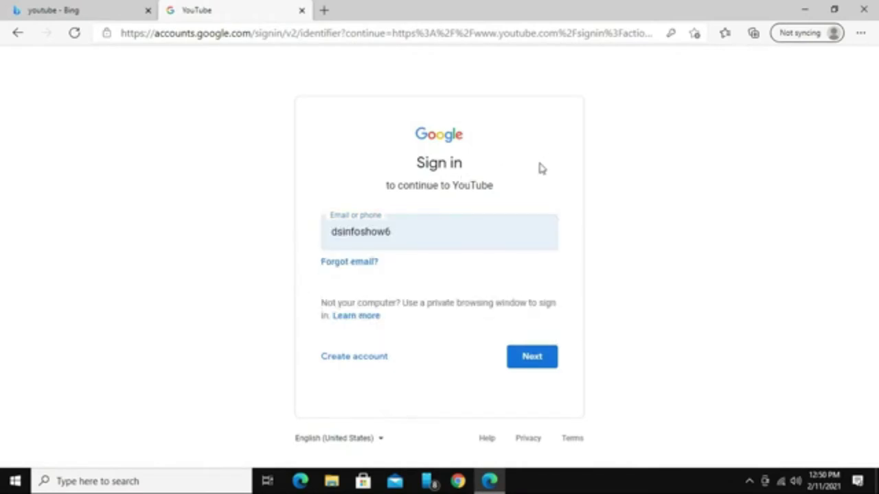
left_click(514, 357)
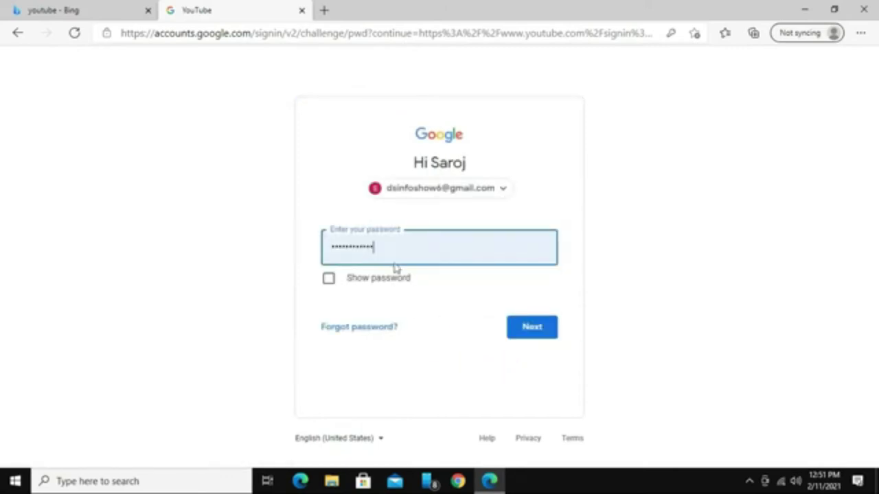
left_click(534, 332)
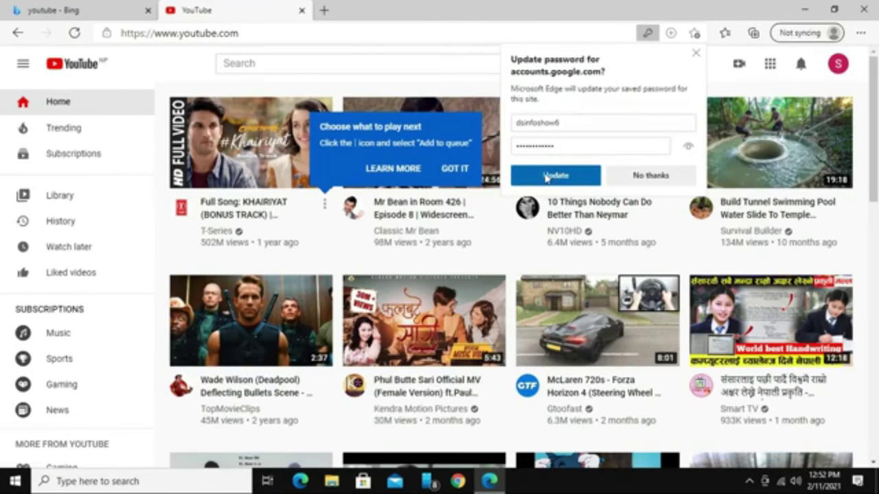
Update the saved browser password, dismiss the tip, and choose Create a channel from the account menu.
left_click(549, 175)
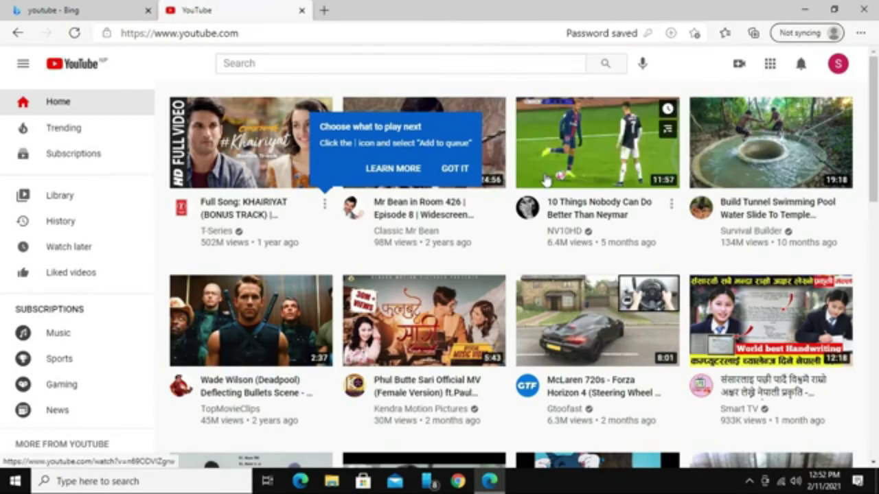
left_click(464, 175)
mouse_move(575, 297)
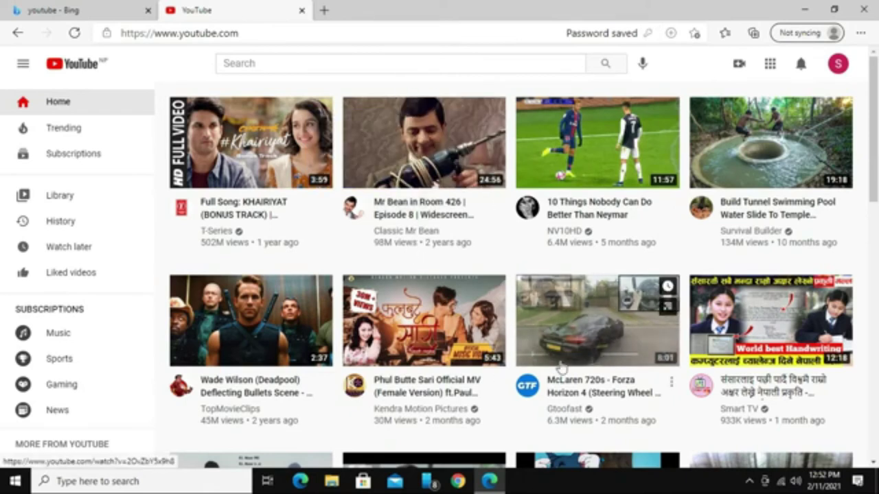
left_click(839, 65)
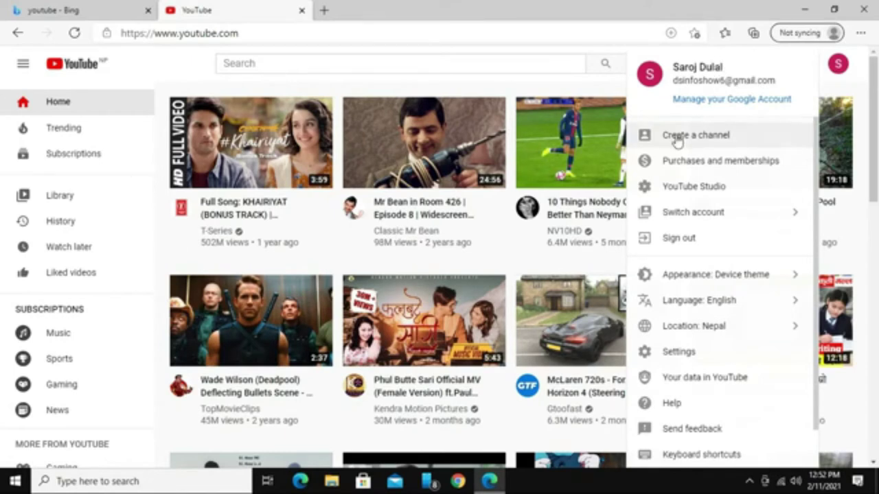
left_click(721, 142)
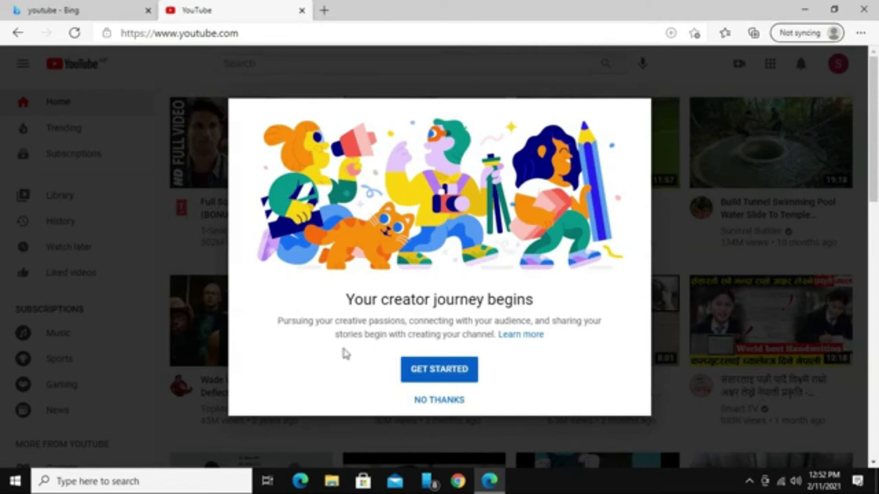
Get started with channel creation and select the custom-name option.
left_click(439, 370)
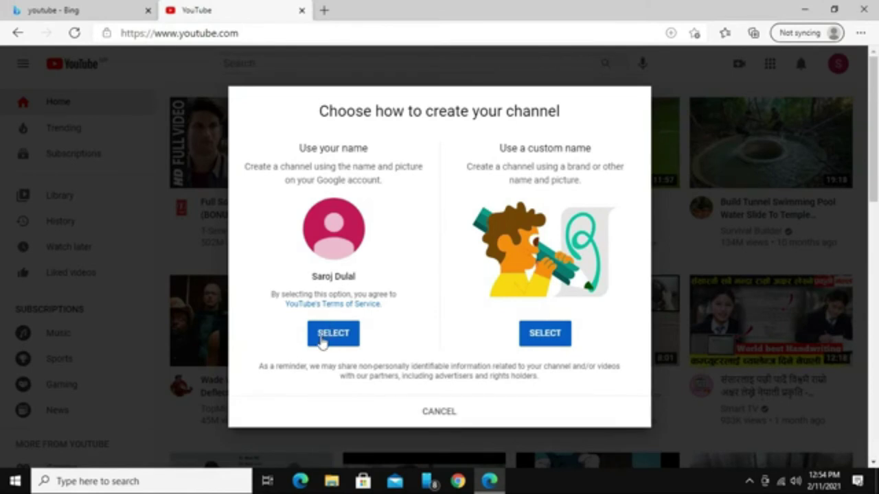
left_click(540, 339)
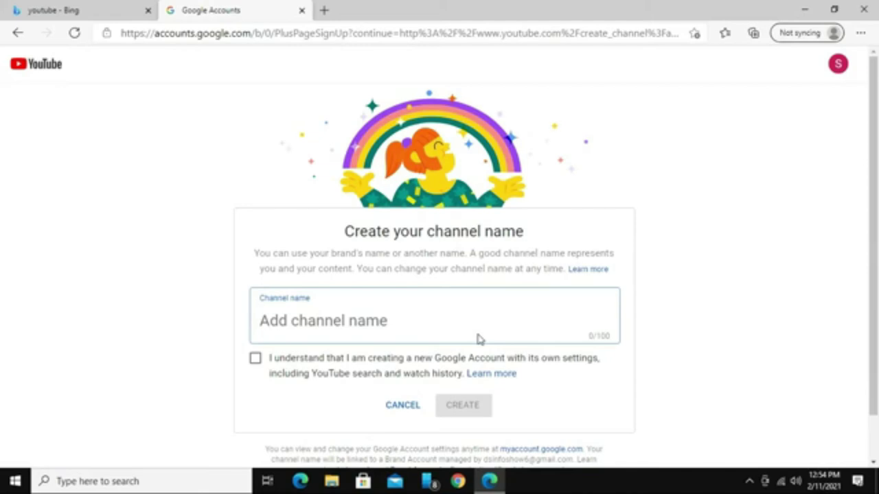
Name the channel 'InfoShow', acknowledge the new Google Account notice, and create it.
type("InfoShow")
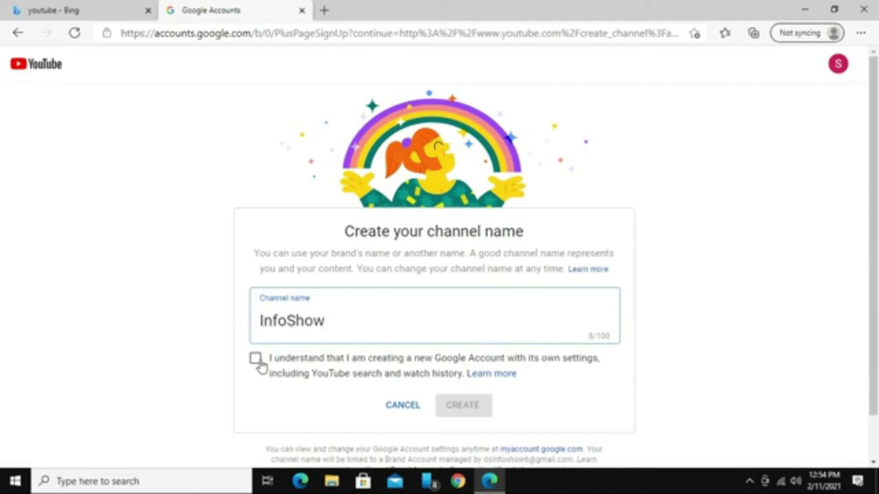
left_click(257, 363)
left_click(471, 416)
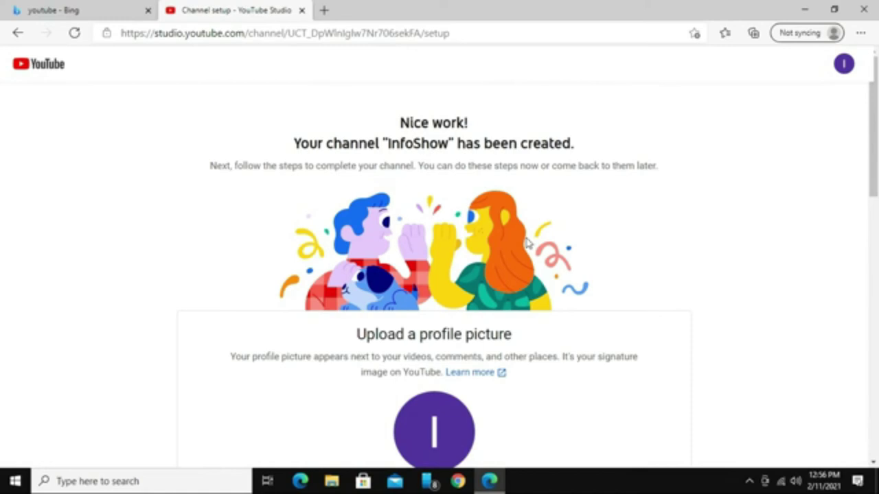
scroll(514, 249, "down", 2)
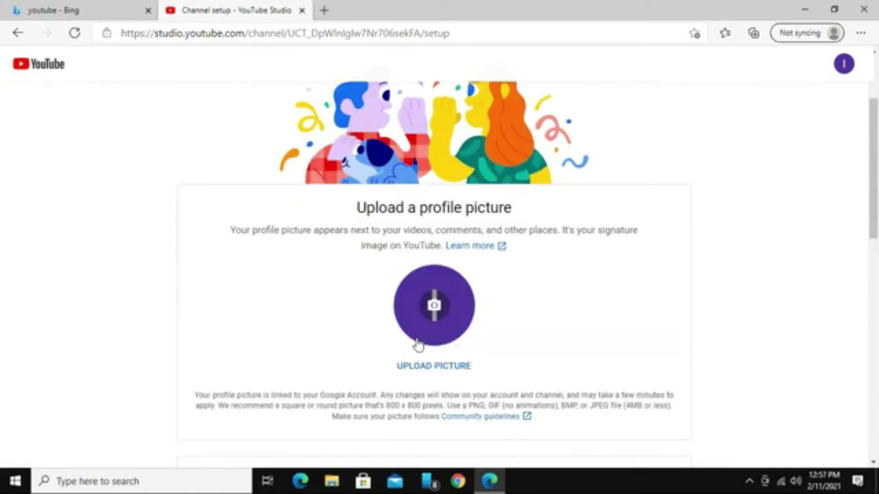
scroll(418, 345, "down", 4)
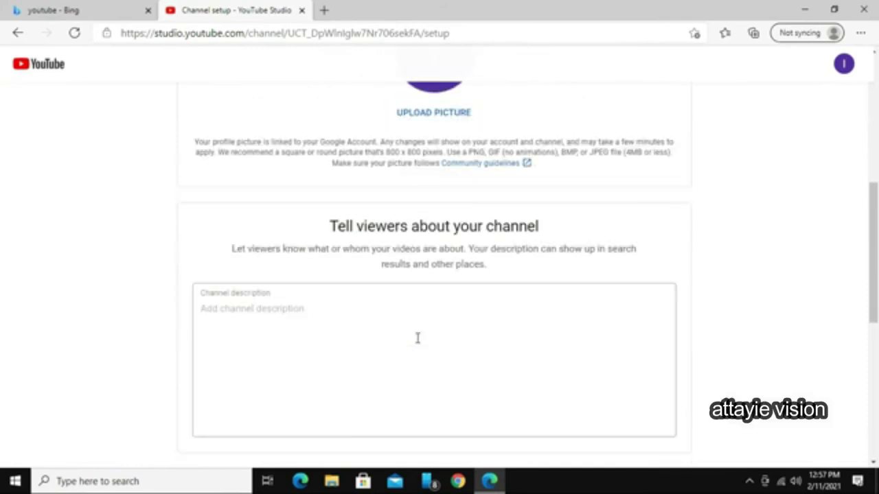
left_click(413, 314)
scroll(254, 329, "down", 4)
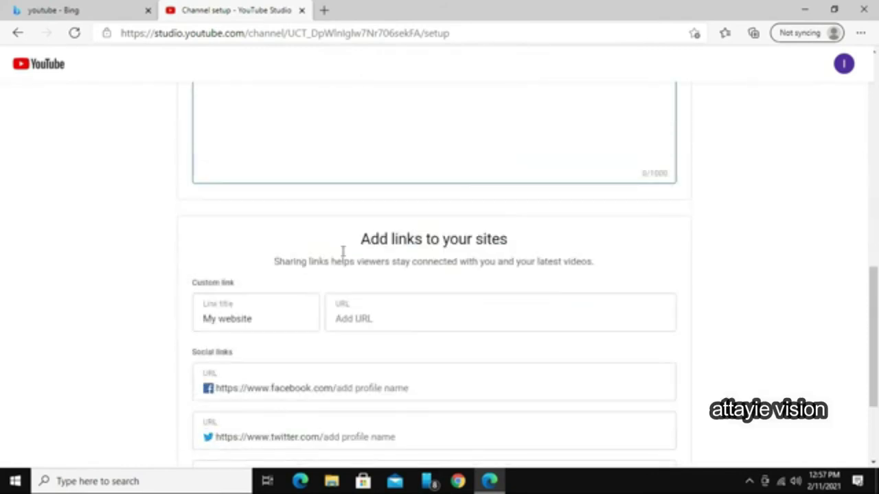
left_click(347, 312)
scroll(347, 309, "down", 1)
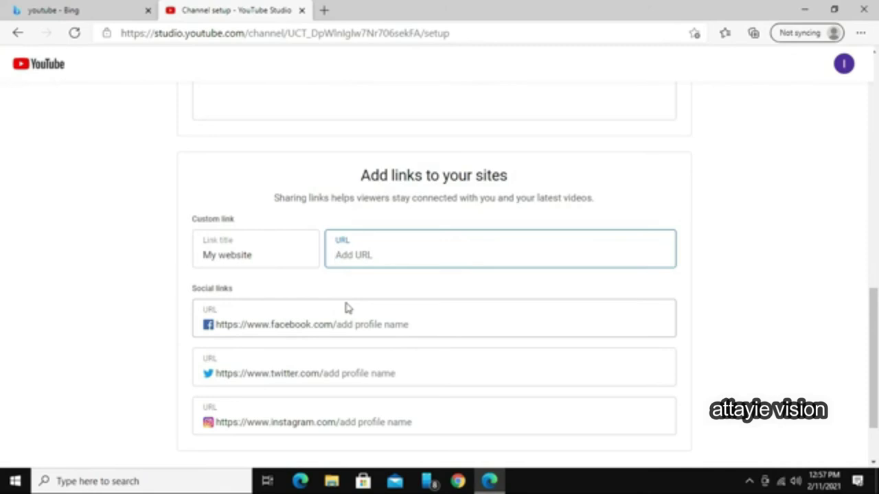
left_click(314, 320)
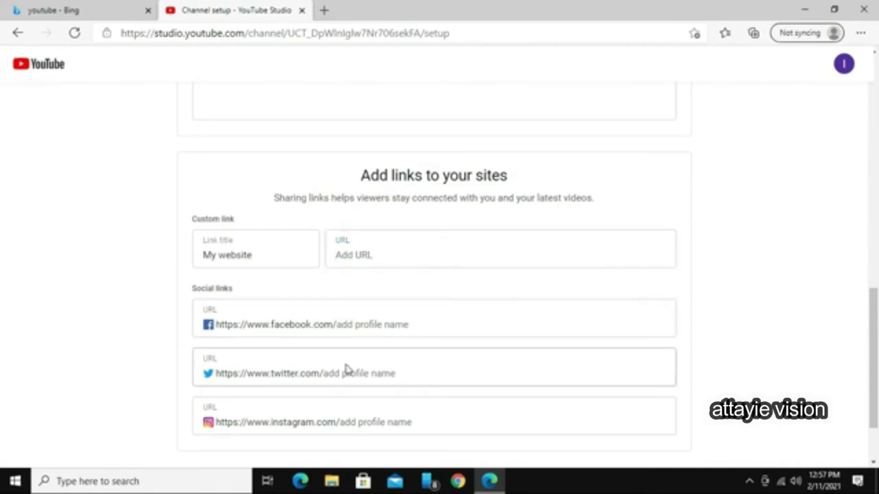
scroll(347, 370, "down", 1)
scroll(347, 370, "down", 1)
left_click(426, 324)
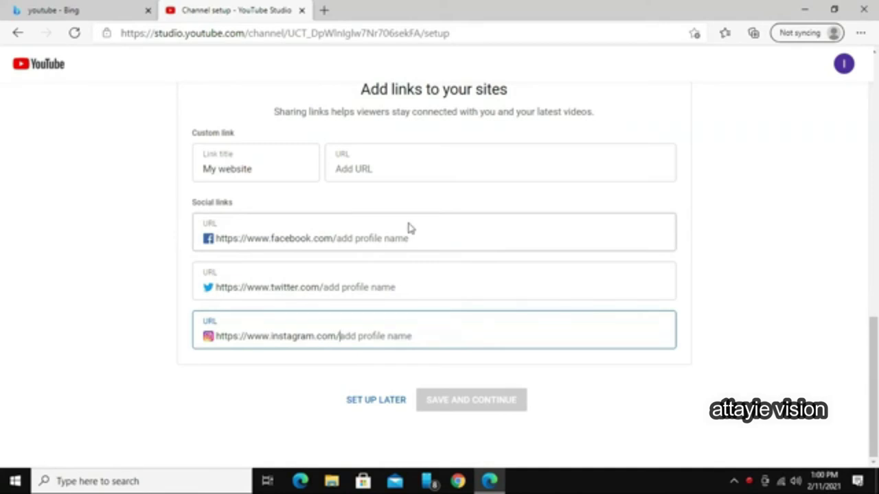
Defer the remaining setup, then view the InfoShow channel's About section.
left_click(379, 405)
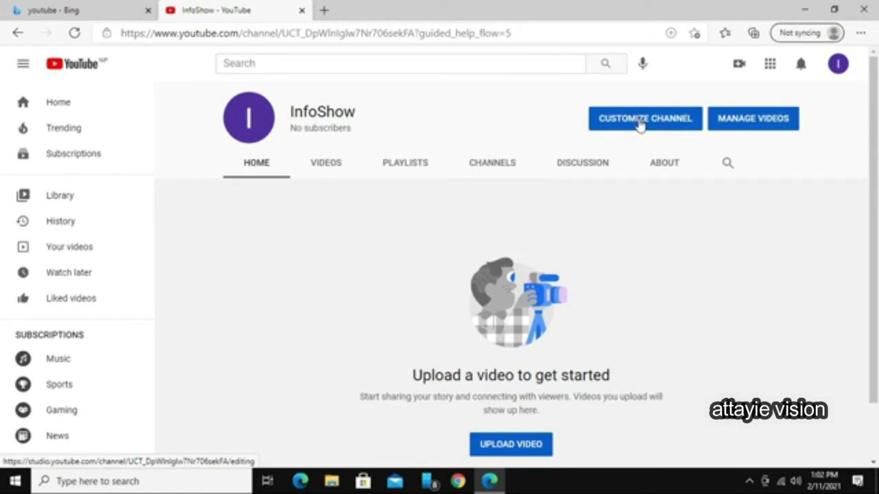
left_click(665, 163)
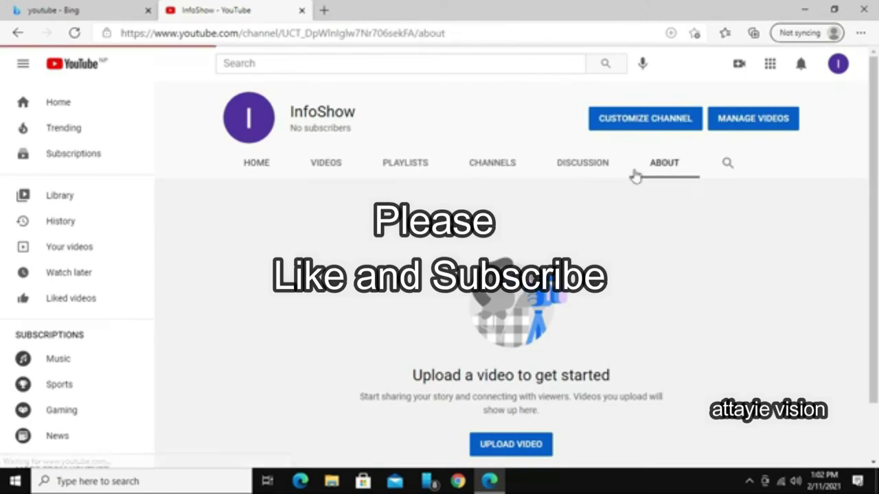